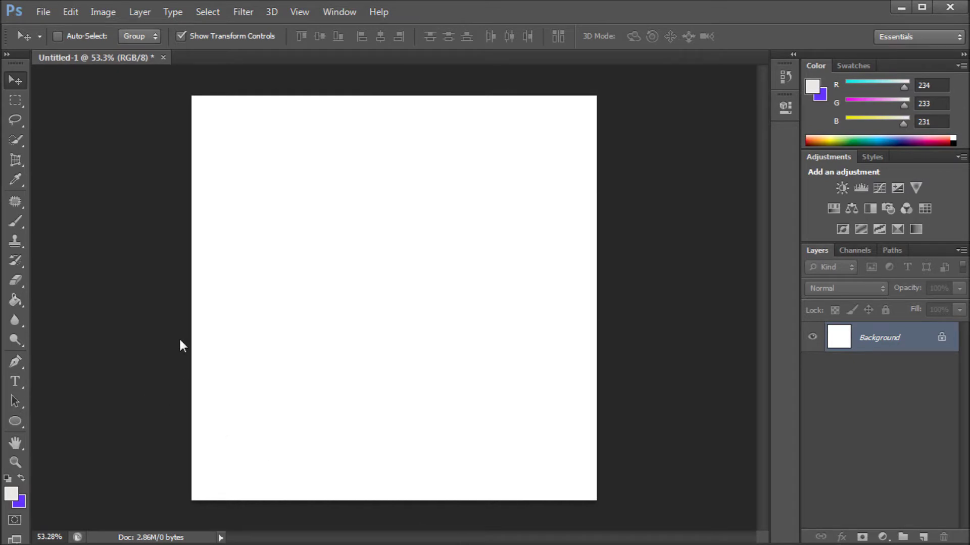
# Draw a square shape near the top left of the page, filled light blue
pyautogui.click(26, 421)
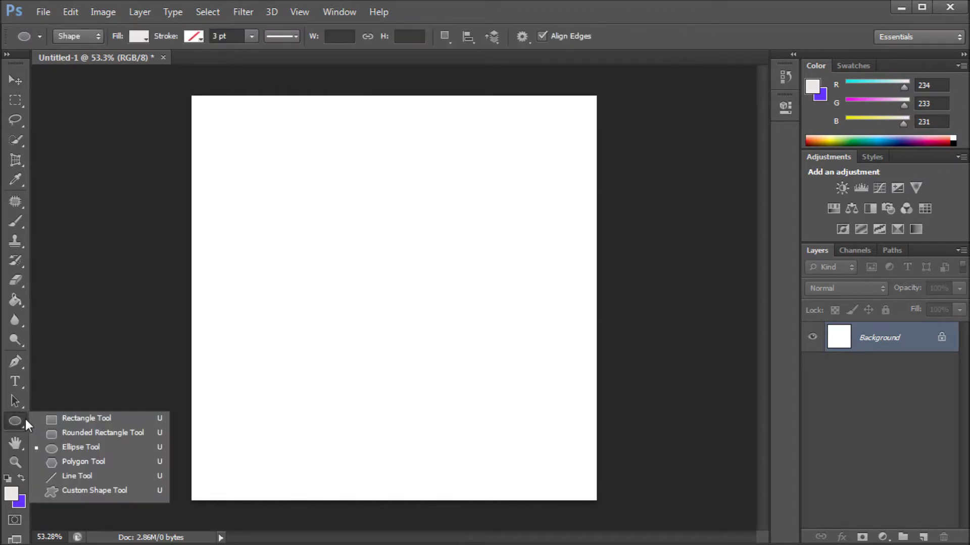
pyautogui.click(83, 418)
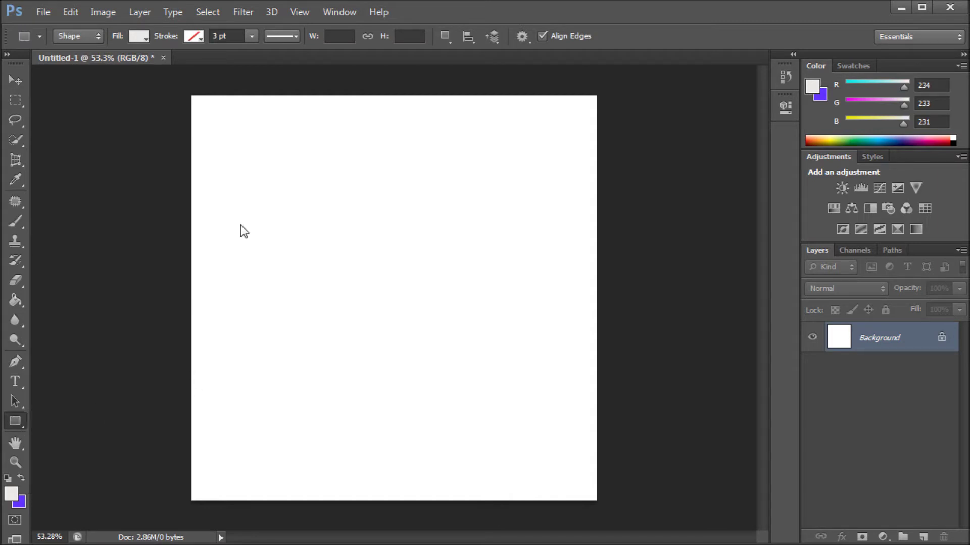
pyautogui.moveTo(240, 149); pyautogui.dragTo(366, 257)
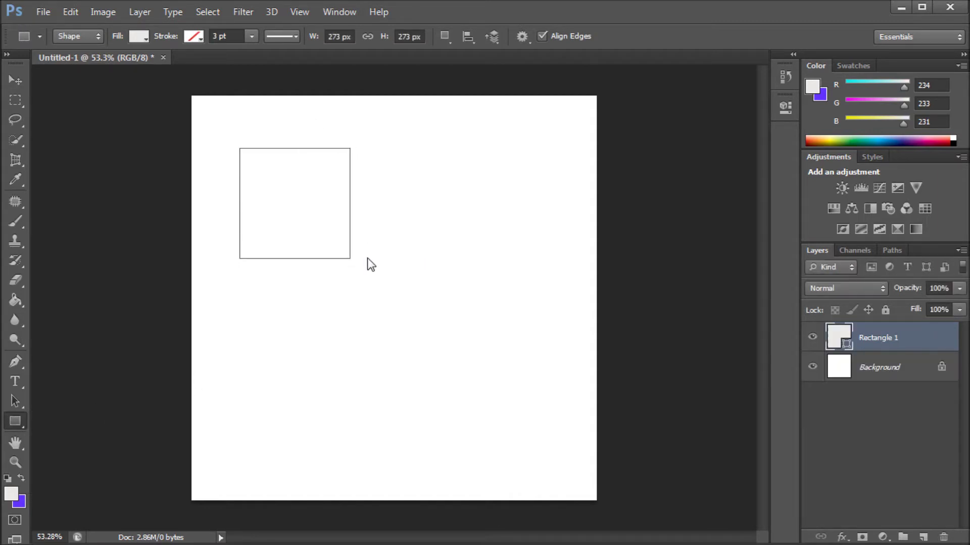
pyautogui.click(144, 38)
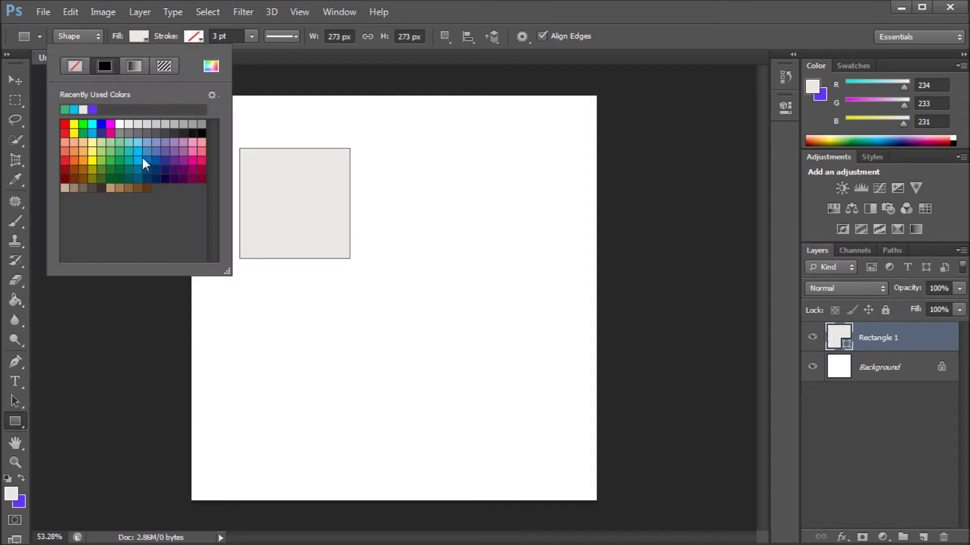
pyautogui.click(136, 142)
pyautogui.click(575, 13)
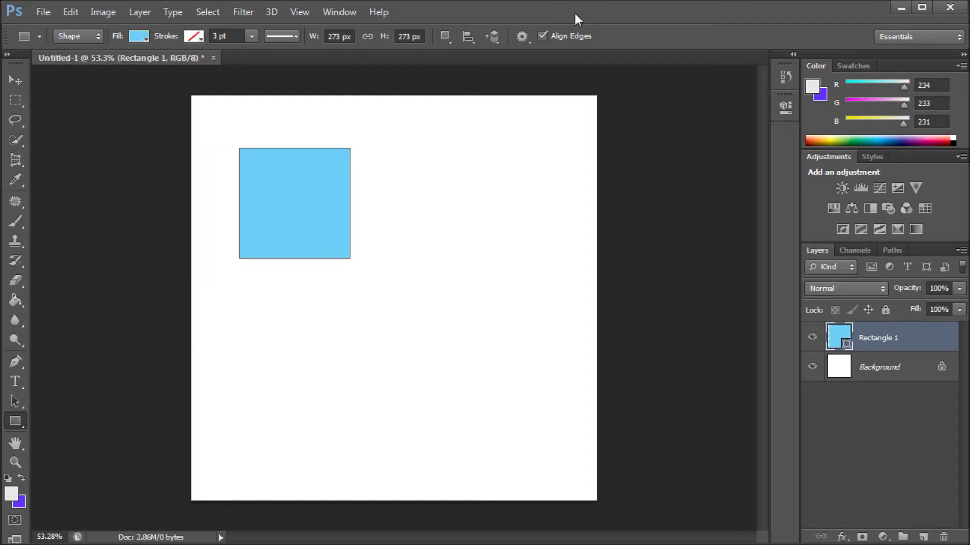
# Draw a circle shape below the square, filled green
pyautogui.rightClick(16, 421)
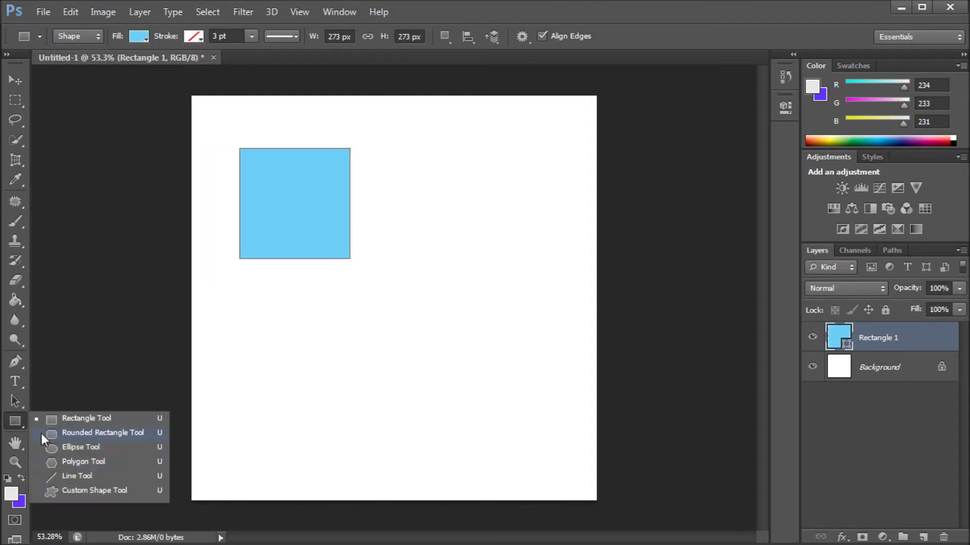
pyautogui.click(72, 447)
pyautogui.moveTo(279, 306); pyautogui.dragTo(402, 425)
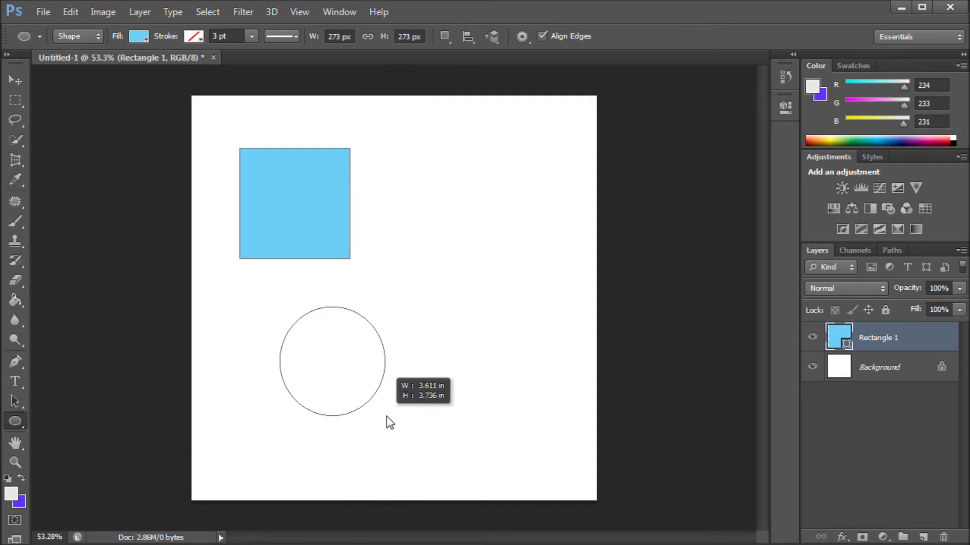
pyautogui.click(144, 37)
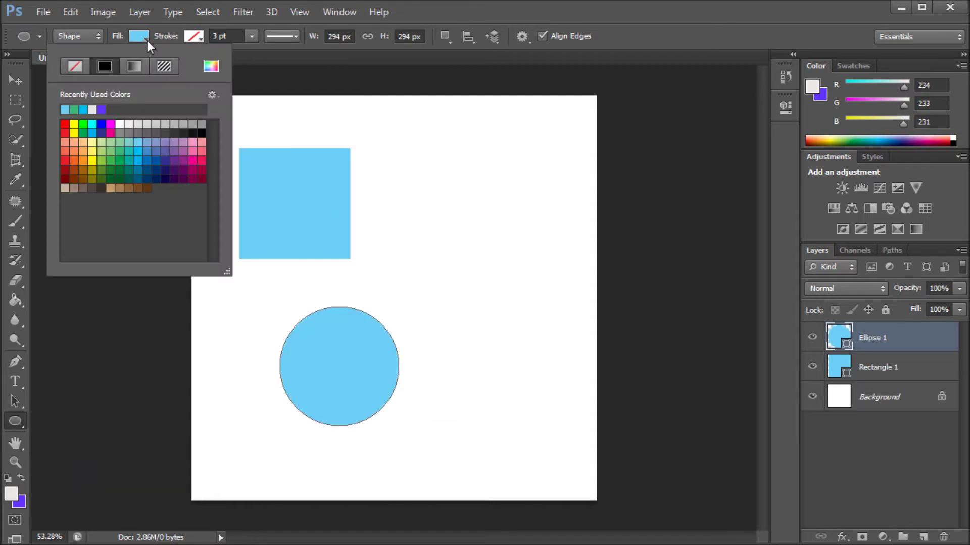
pyautogui.click(110, 162)
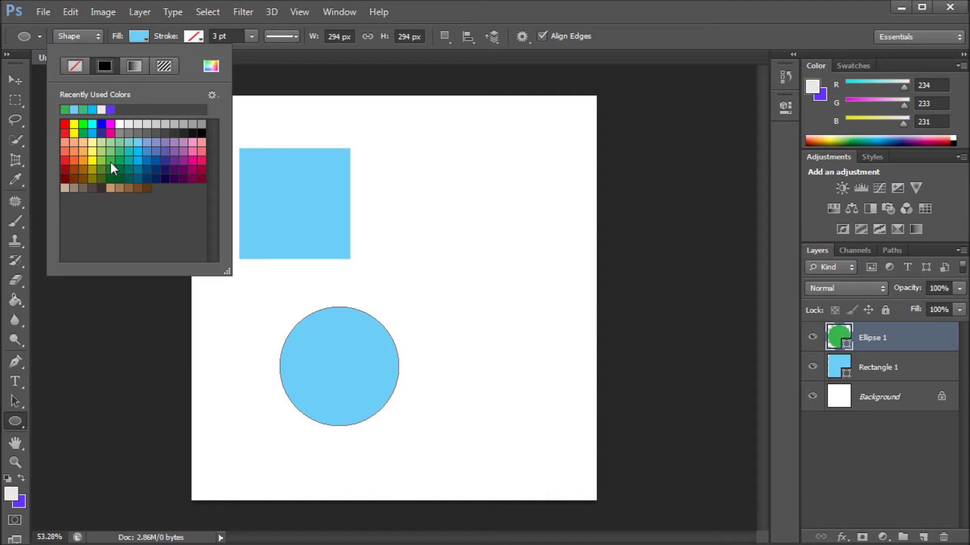
pyautogui.click(586, 13)
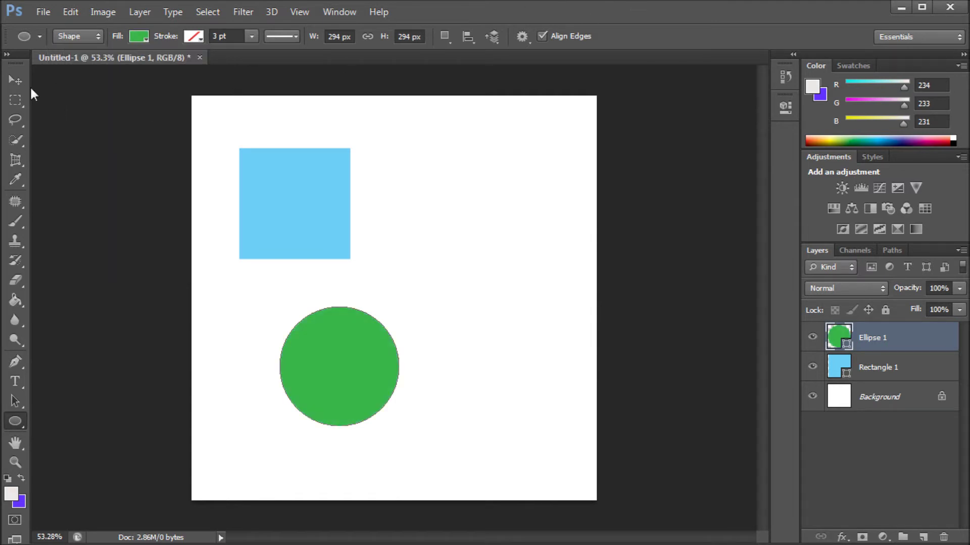
pyautogui.press('v')
# Drag the green circle up to the right of the square, then reselect Rectangle 1
pyautogui.moveTo(294, 356); pyautogui.dragTo(417, 201)
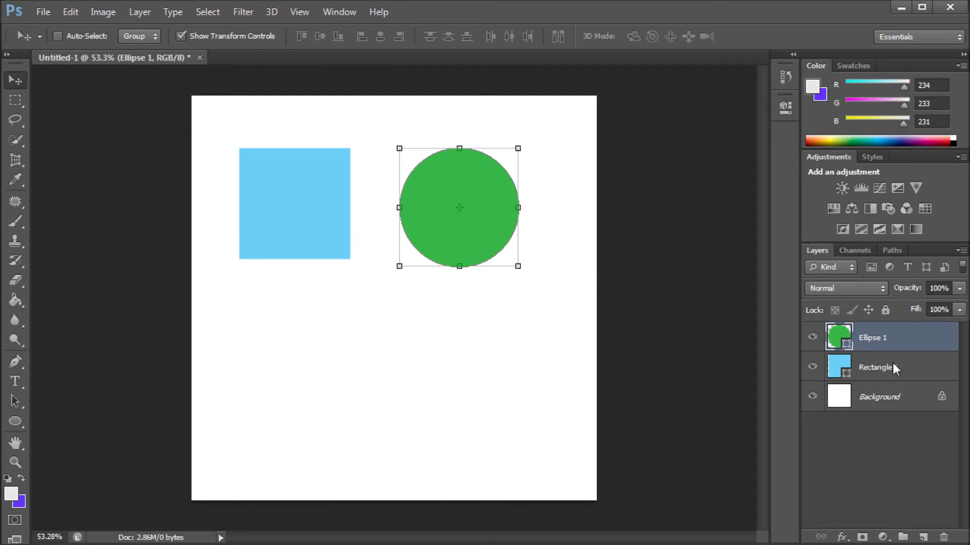
pyautogui.keyDown('shift'); pyautogui.click(878, 368); pyautogui.keyUp('shift')
pyautogui.rightClick(867, 336)
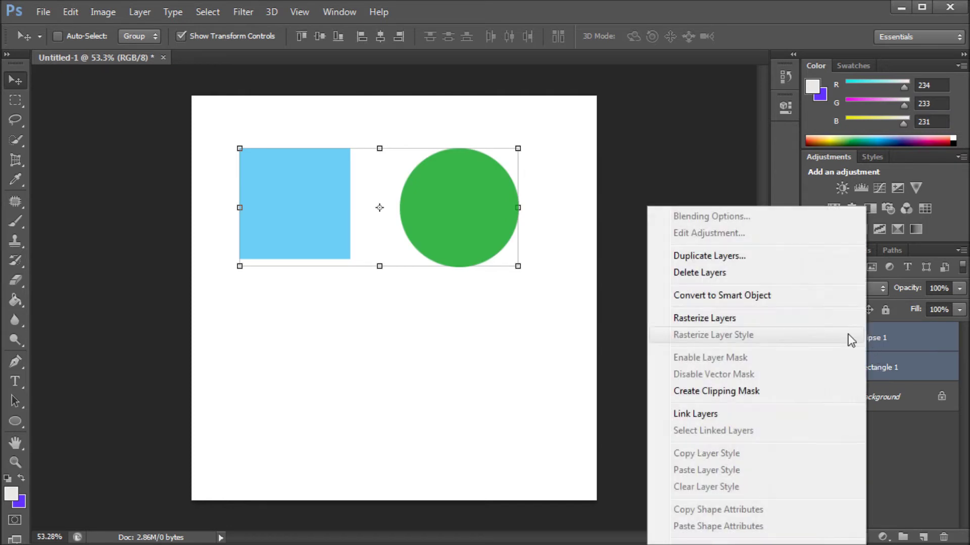
pyautogui.click(631, 331)
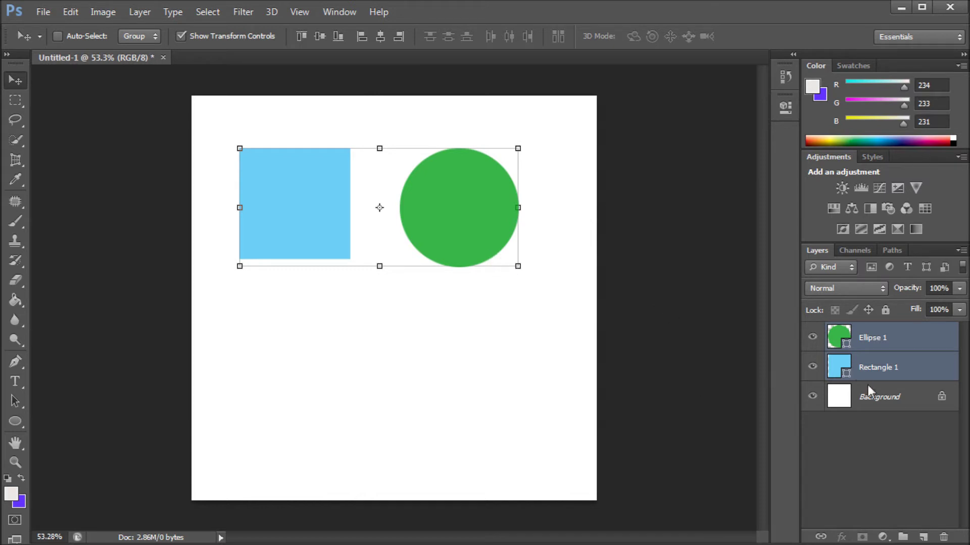
pyautogui.click(875, 364)
pyautogui.click(879, 336)
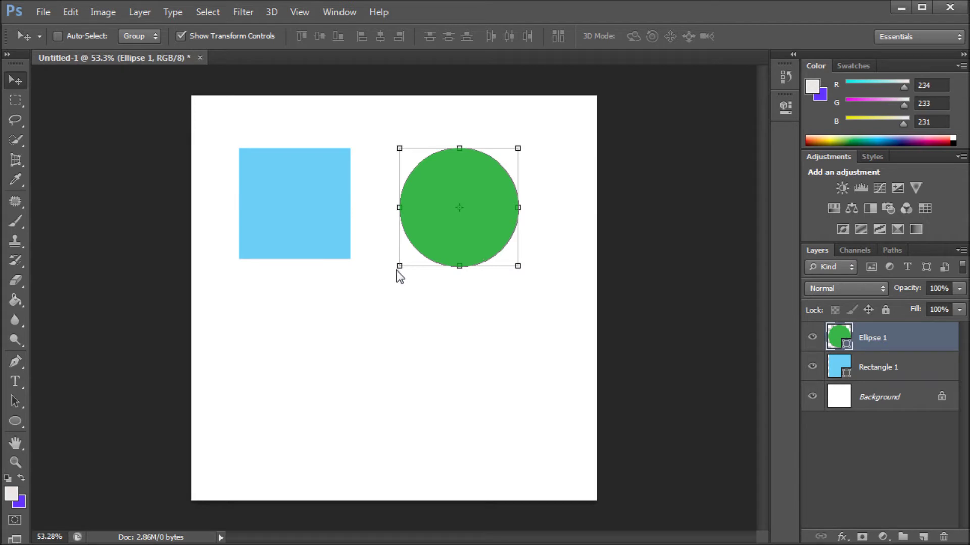
pyautogui.moveTo(398, 267); pyautogui.dragTo(3, 542)
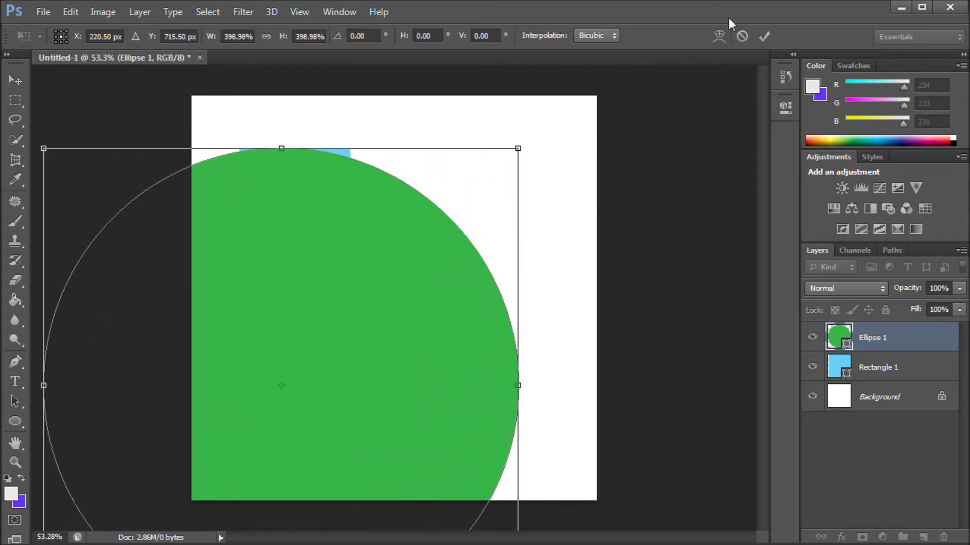
pyautogui.click(763, 35)
pyautogui.scroll(2, 507, 157)
pyautogui.scroll(2, 382, 272)
pyautogui.scroll(2, 381, 279)
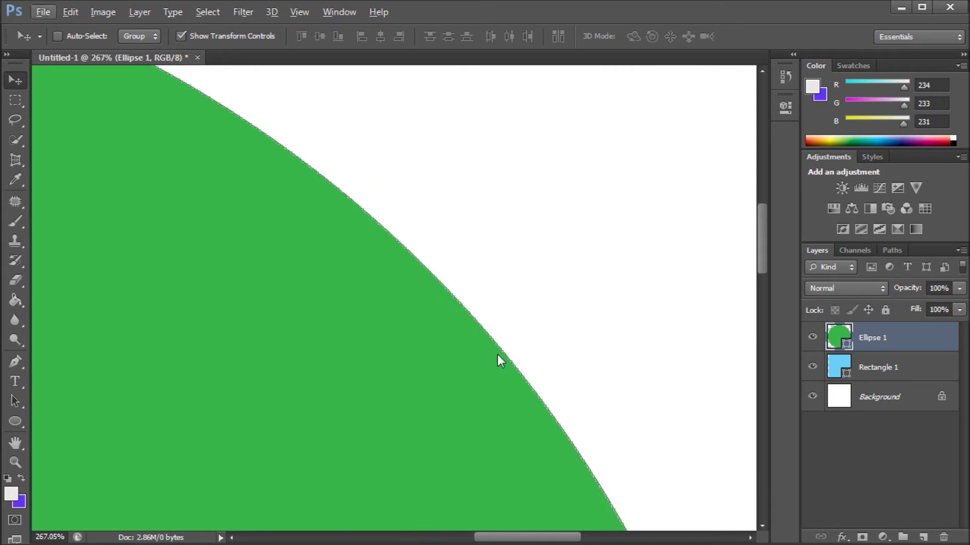
pyautogui.scroll(-3, 490, 201)
pyautogui.scroll(-3, 490, 201)
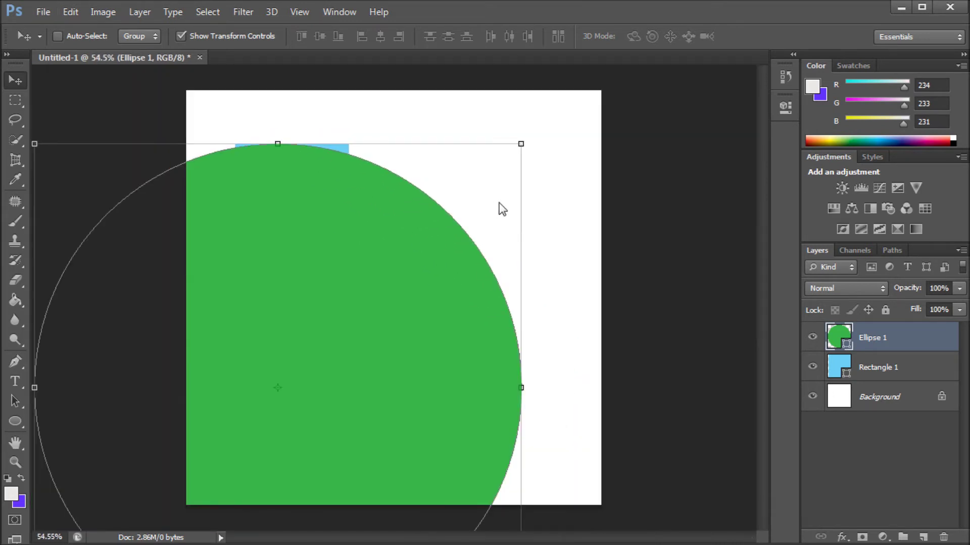
pyautogui.scroll(1, 498, 208)
pyautogui.scroll(-1, 530, 206)
pyautogui.hotkey('ctrl', 'z')
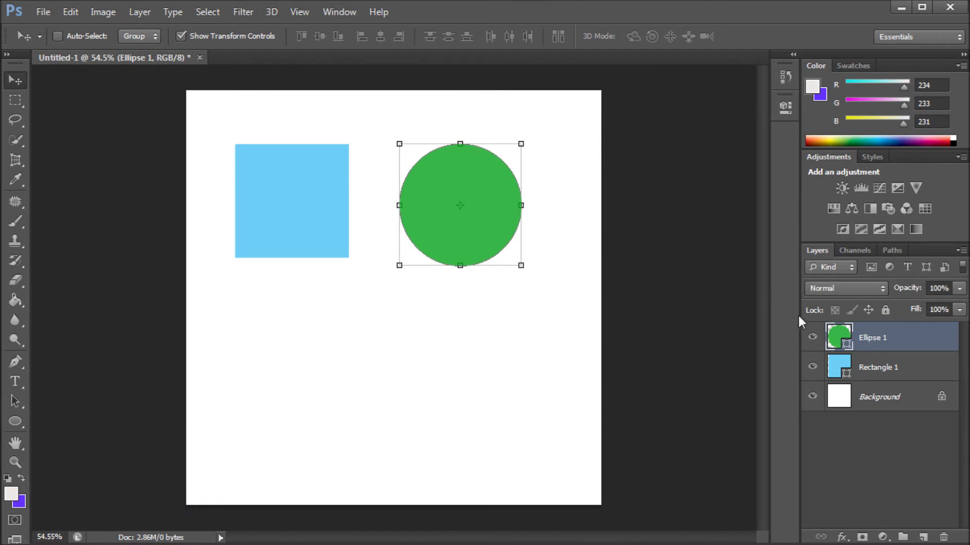
pyautogui.rightClick(881, 339)
# Rasterize the circle and enlarge it past the page edge, then undo the enlargement
pyautogui.click(708, 316)
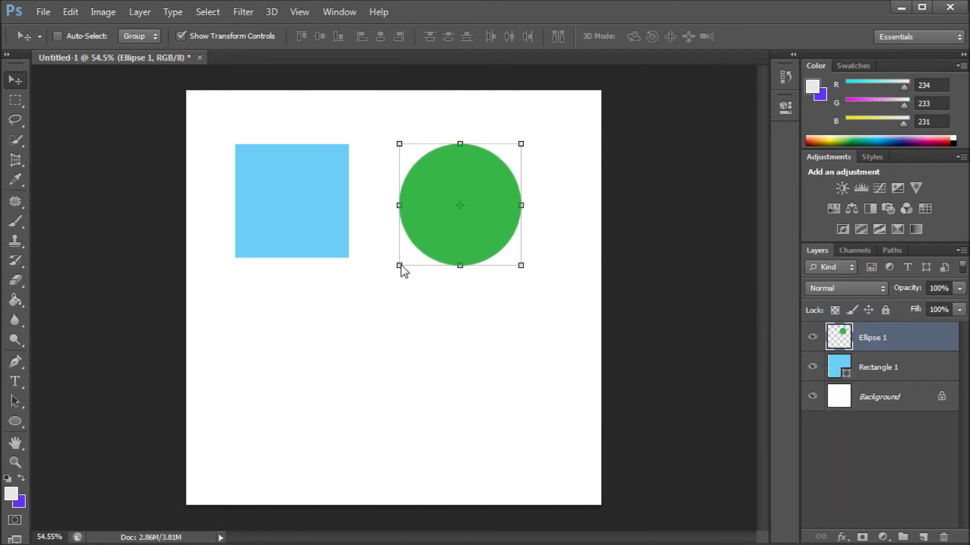
pyautogui.moveTo(400, 265); pyautogui.dragTo(39, 530)
pyautogui.click(761, 35)
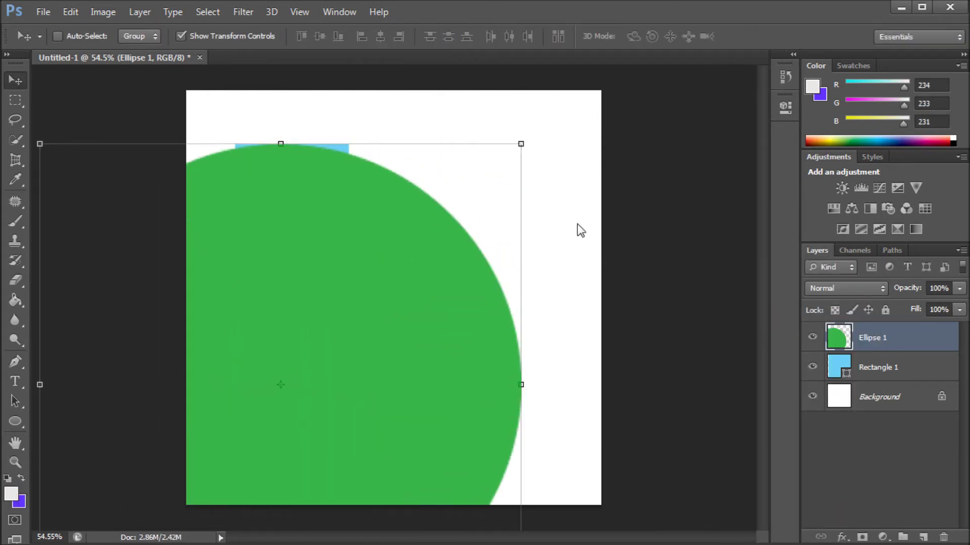
pyautogui.scroll(3, 530, 220)
pyautogui.scroll(2, 451, 208)
pyautogui.scroll(2, 424, 212)
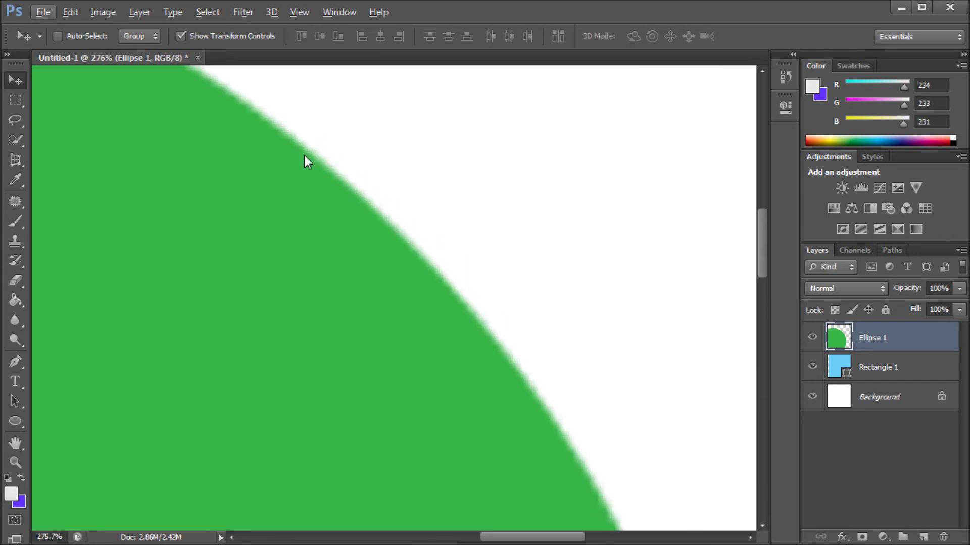
pyautogui.scroll(-1, 624, 285)
pyautogui.scroll(-1, 624, 286)
pyautogui.scroll(-2, 624, 289)
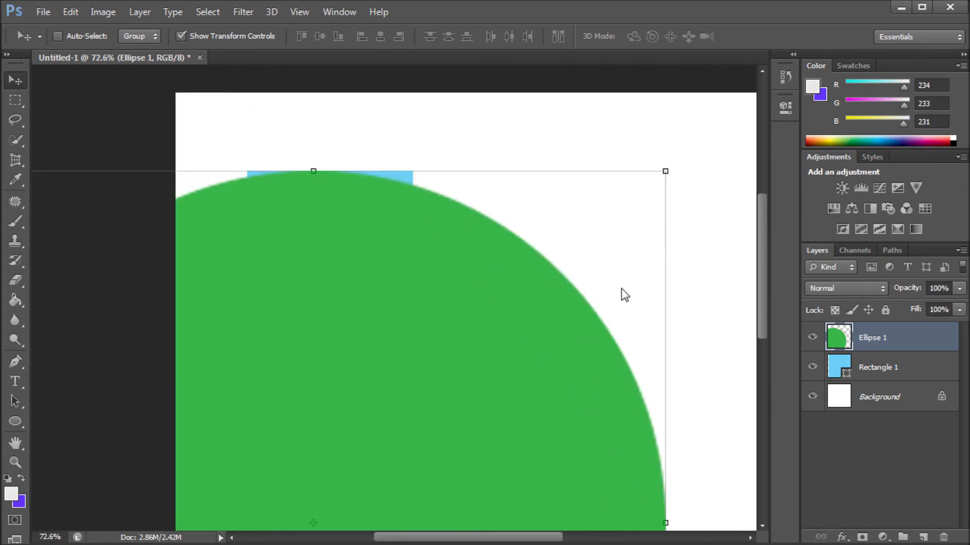
pyautogui.scroll(-1, 621, 289)
pyautogui.hotkey('ctrl', 'z')
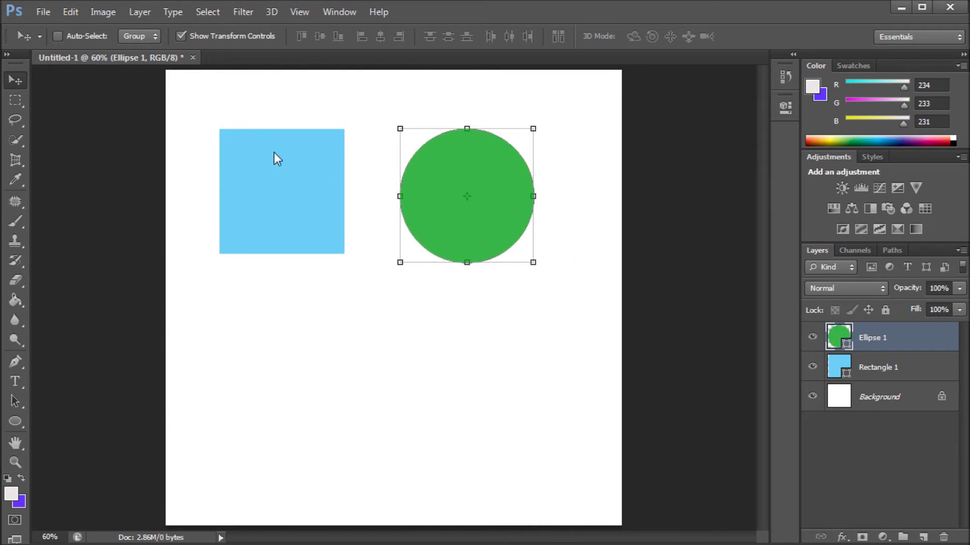
pyautogui.keyDown('shift'); pyautogui.click(875, 365); pyautogui.keyUp('shift')
# Combine the Rectangle 1 and Ellipse 1 layers using Layer > Merge Shapes
pyautogui.rightClick(878, 323)
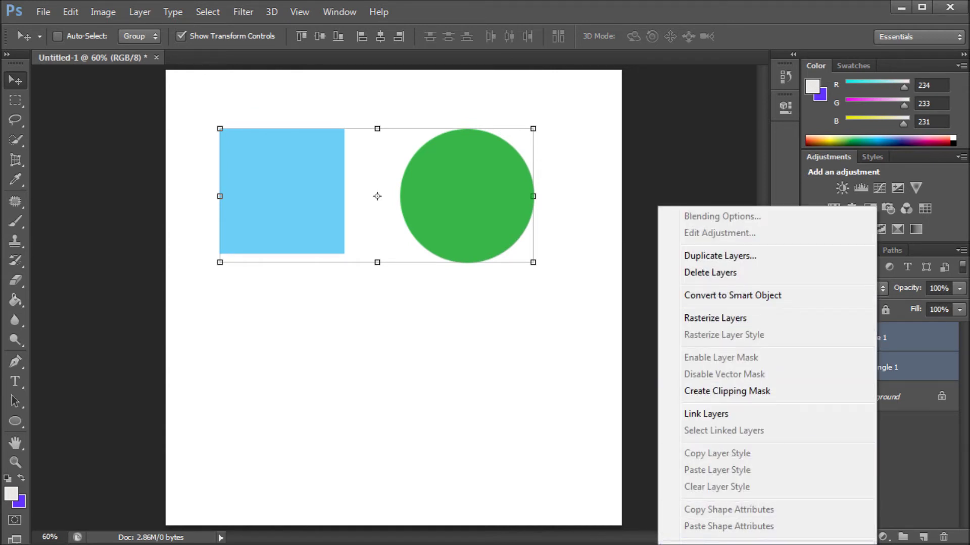
pyautogui.click(632, 407)
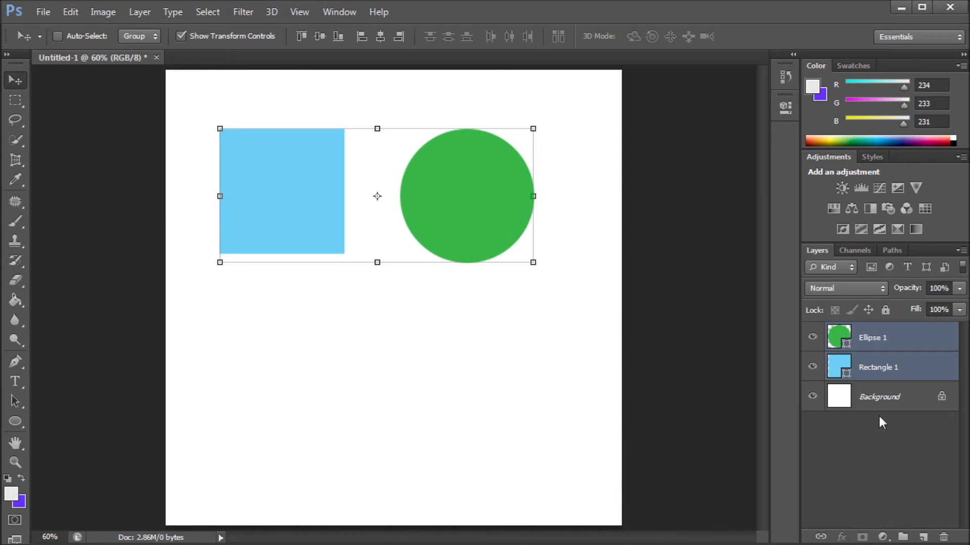
pyautogui.click(136, 13)
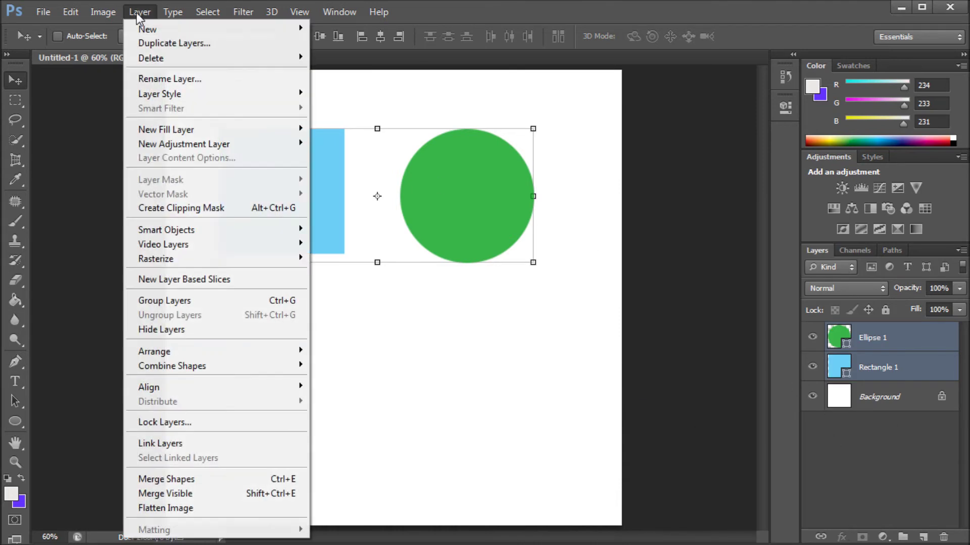
pyautogui.click(197, 477)
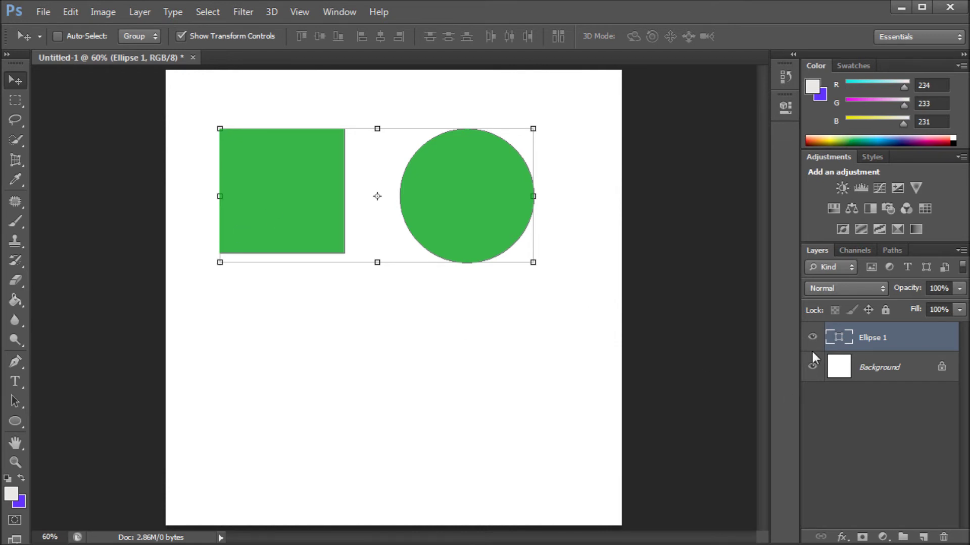
pyautogui.moveTo(533, 262)
pyautogui.mouseDown()
pyautogui.moveTo(498, 330)
pyautogui.moveTo(341, 326)
pyautogui.mouseUp()
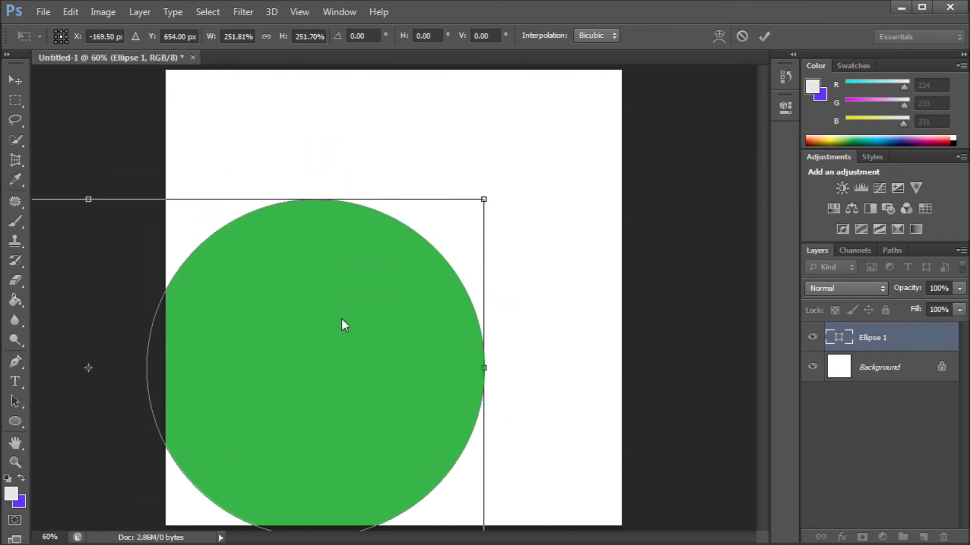
pyautogui.moveTo(484, 200); pyautogui.dragTo(619, 136)
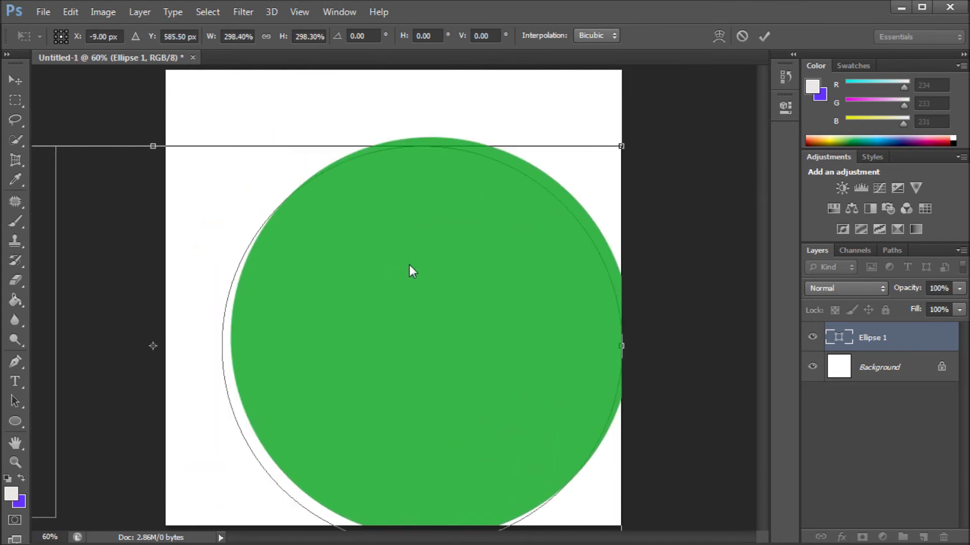
pyautogui.moveTo(412, 270)
pyautogui.mouseDown()
pyautogui.moveTo(367, 277)
pyautogui.moveTo(386, 255)
pyautogui.mouseUp()
pyautogui.click(772, 34)
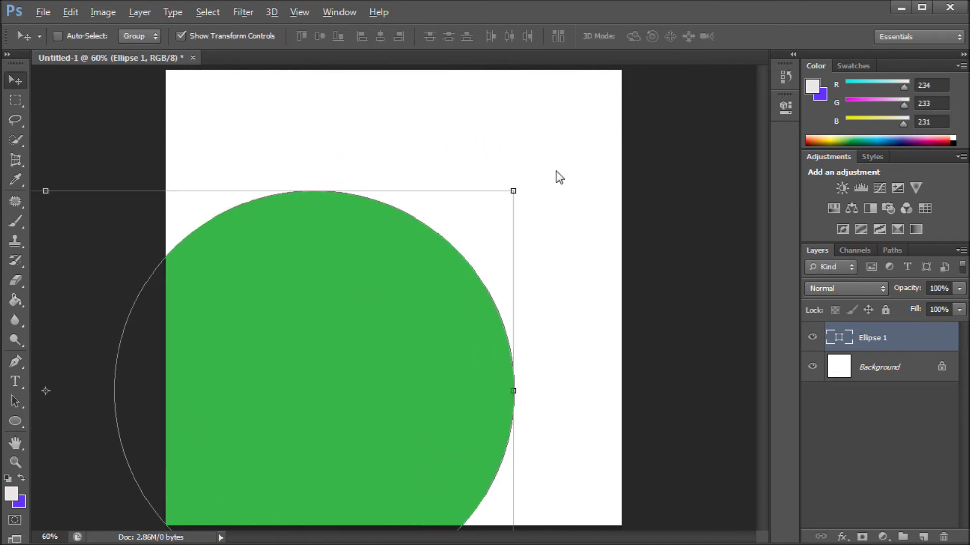
pyautogui.scroll(5, 401, 257)
pyautogui.scroll(3, 362, 268)
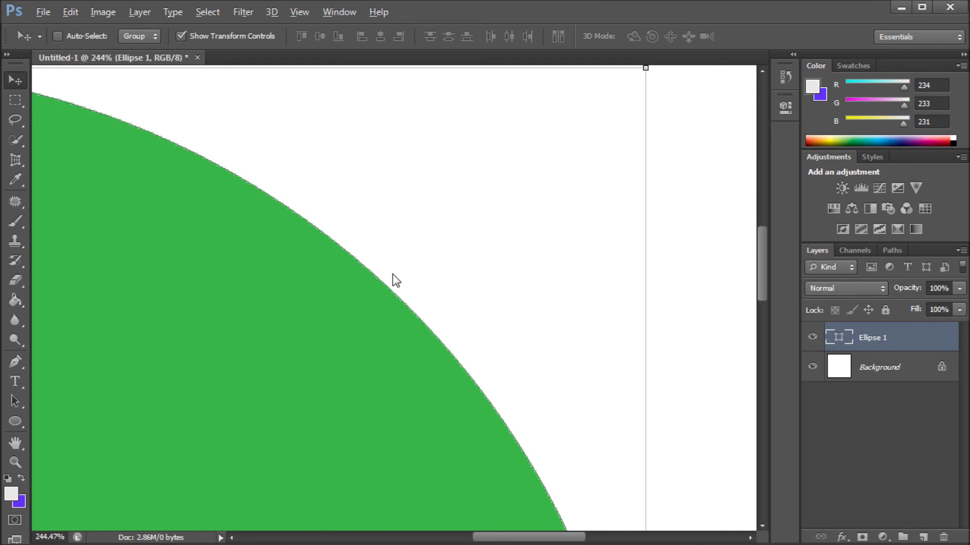
pyautogui.scroll(-1, 393, 273)
pyautogui.scroll(-2, 389, 273)
pyautogui.scroll(-4, 388, 265)
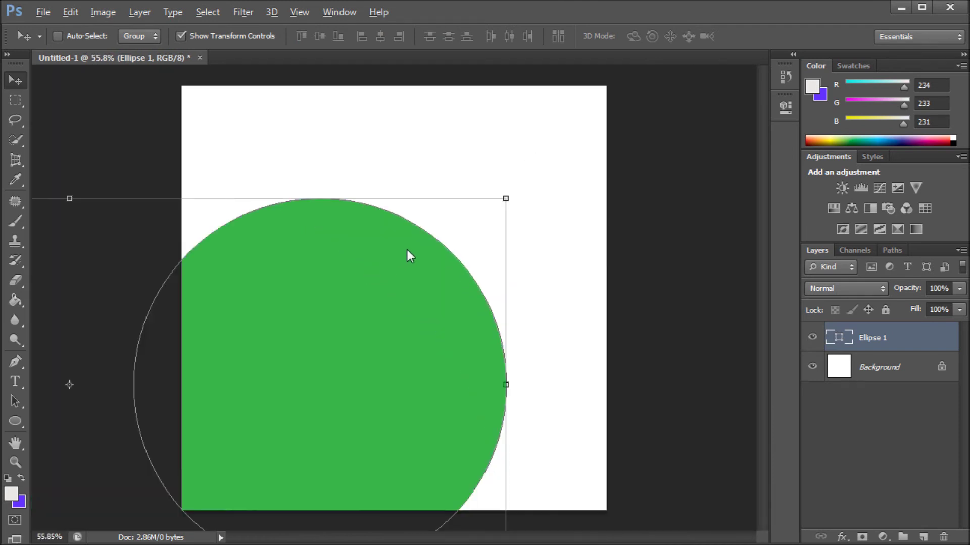
pyautogui.hotkey('ctrl', 'z')
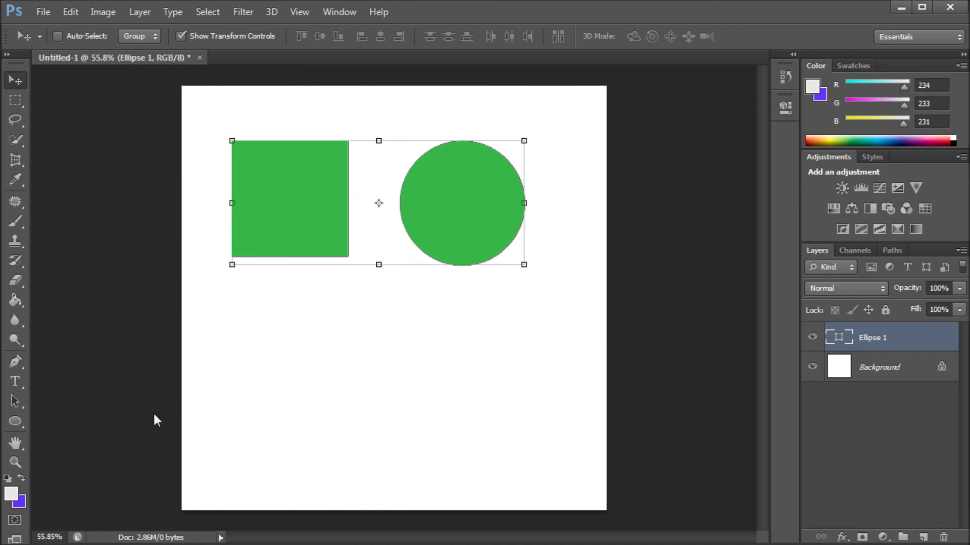
# Shift the circle path and the square path slightly right and down with Path Selection
pyautogui.click(22, 405)
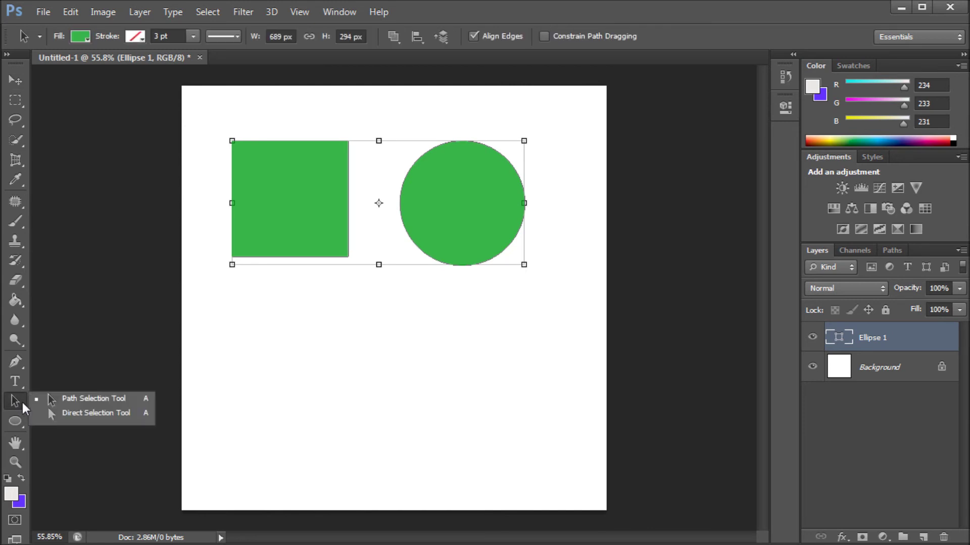
pyautogui.click(76, 400)
pyautogui.click(294, 196)
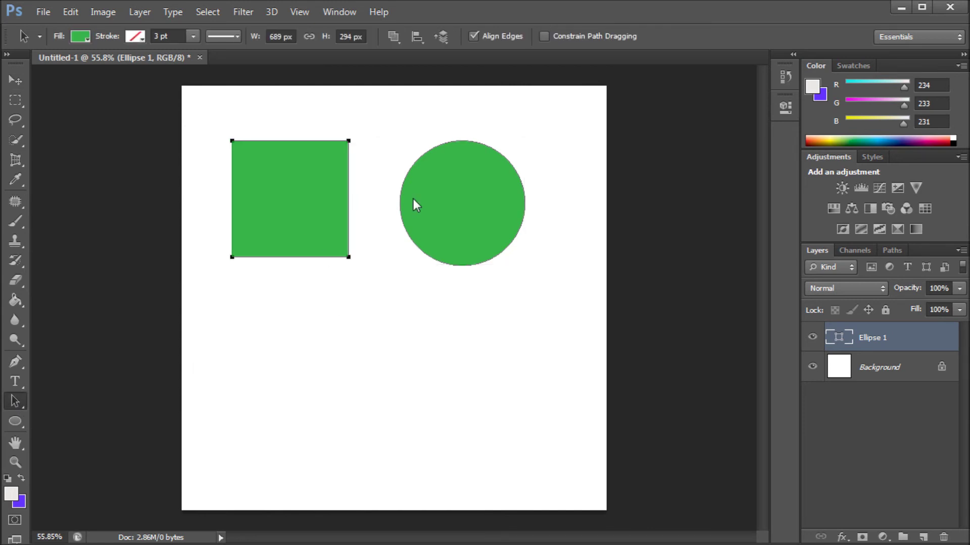
pyautogui.click(481, 194)
pyautogui.moveTo(401, 203)
pyautogui.mouseDown()
pyautogui.moveTo(389, 205)
pyautogui.moveTo(407, 206)
pyautogui.mouseUp()
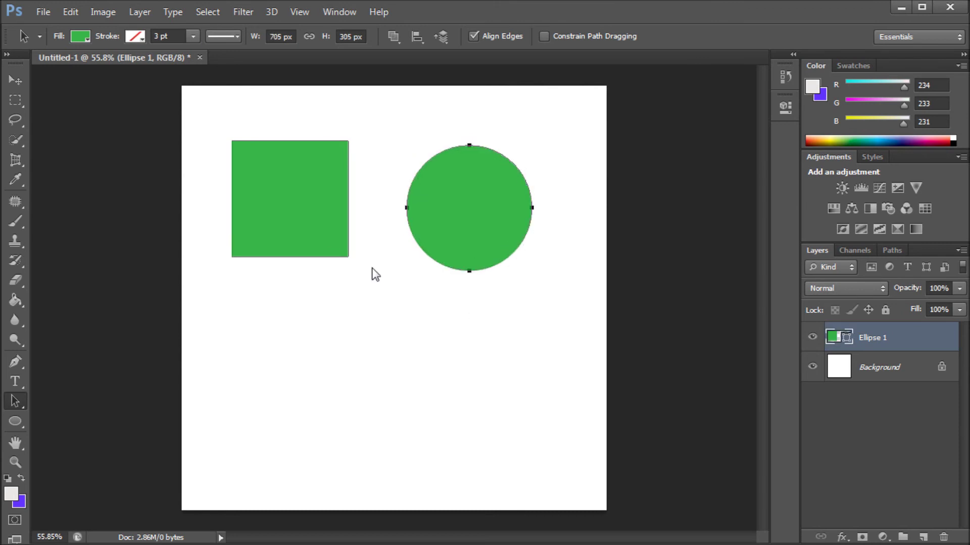
pyautogui.moveTo(305, 199); pyautogui.dragTo(324, 209)
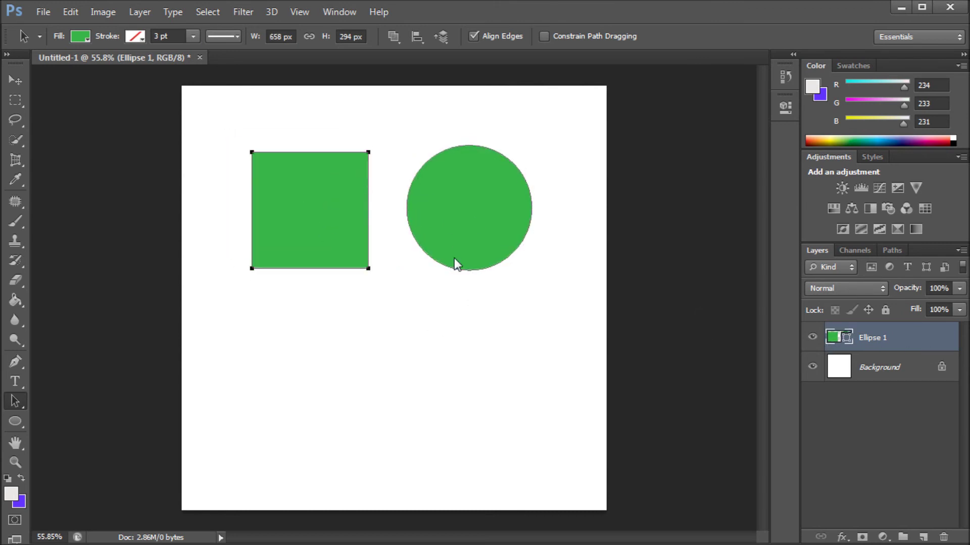
pyautogui.click(432, 184)
# Apply Layer > New > Shape Layer Via Cut to the circle path, then check both Ellipse 1 layers
pyautogui.click(149, 12)
pyautogui.moveTo(148, 29)
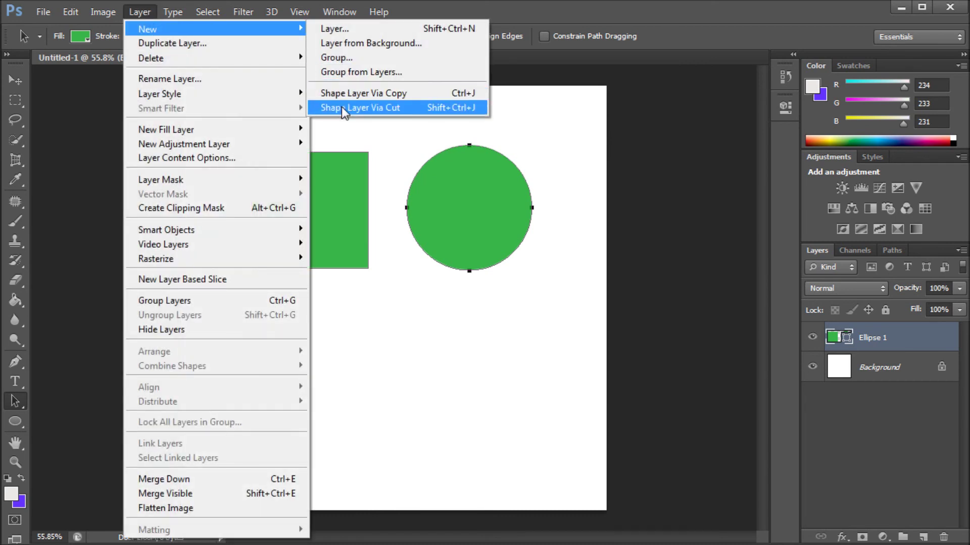
pyautogui.click(346, 107)
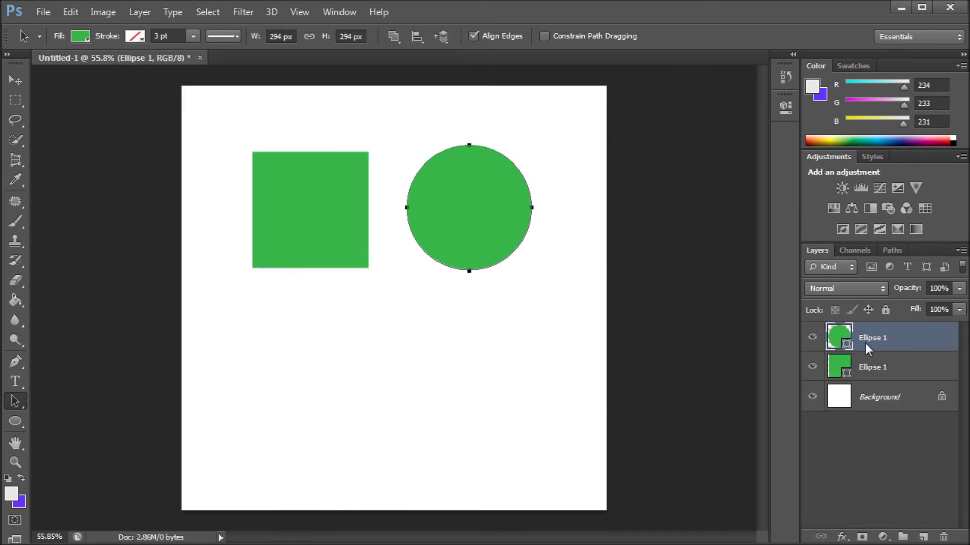
pyautogui.click(880, 369)
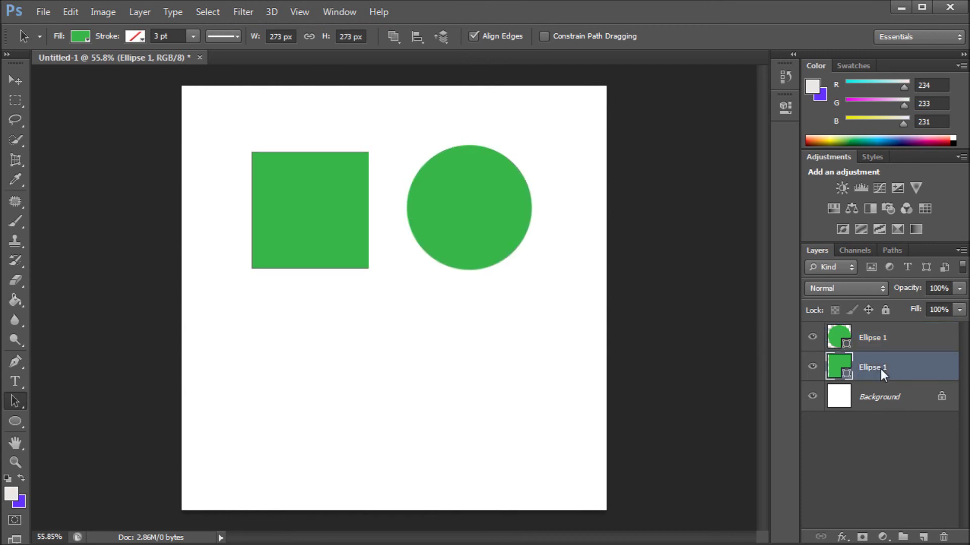
pyautogui.click(874, 344)
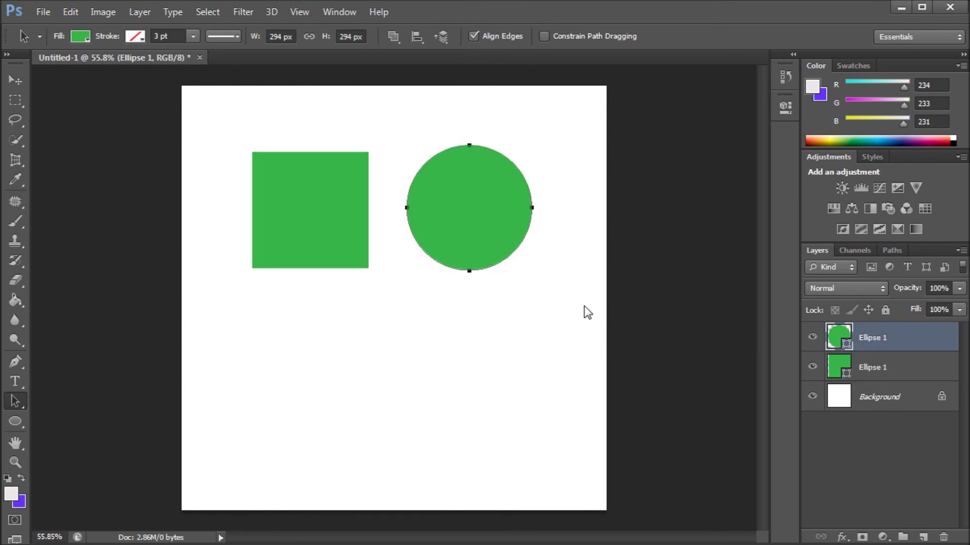